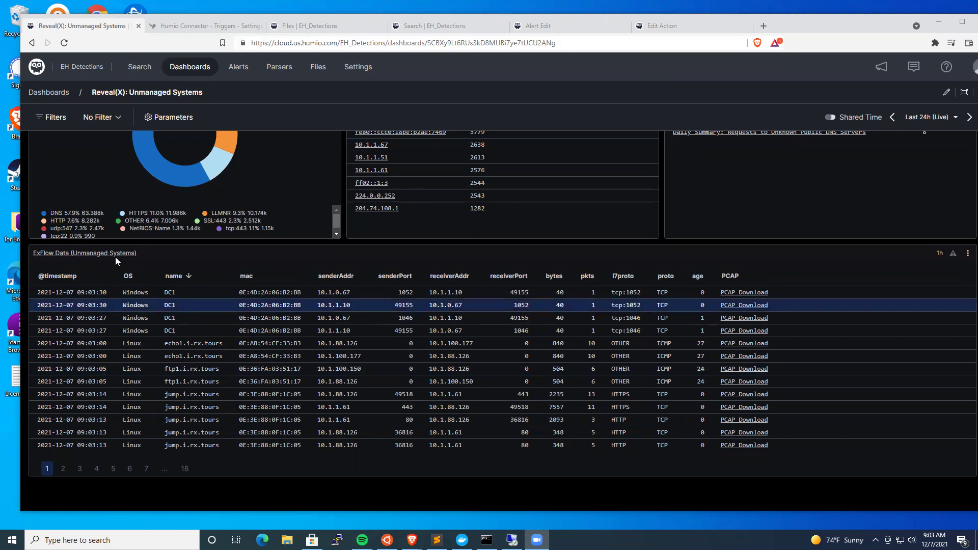
Run the event search live over the last 5 minutes with the 5m Window preset.
{"action": "scroll", "coordinate": [763, 227], "scroll_direction": "up", "scroll_amount": 4}
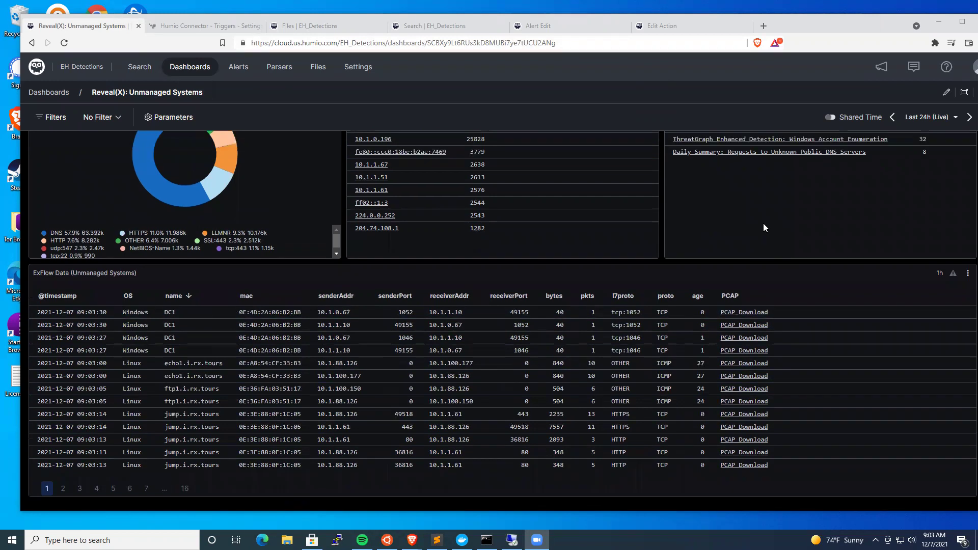
{"action": "scroll", "coordinate": [776, 258], "scroll_direction": "down", "scroll_amount": 4}
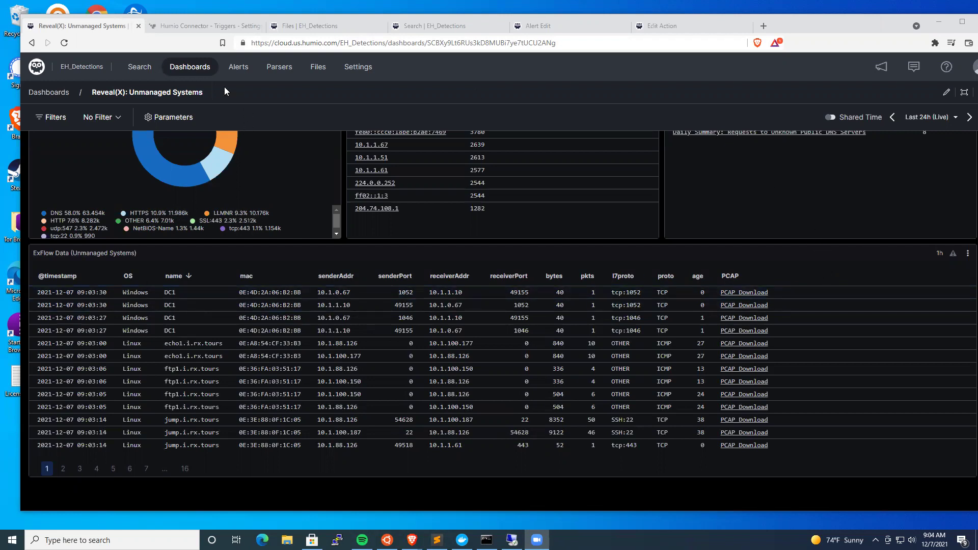
{"action": "left_click", "coordinate": [137, 68]}
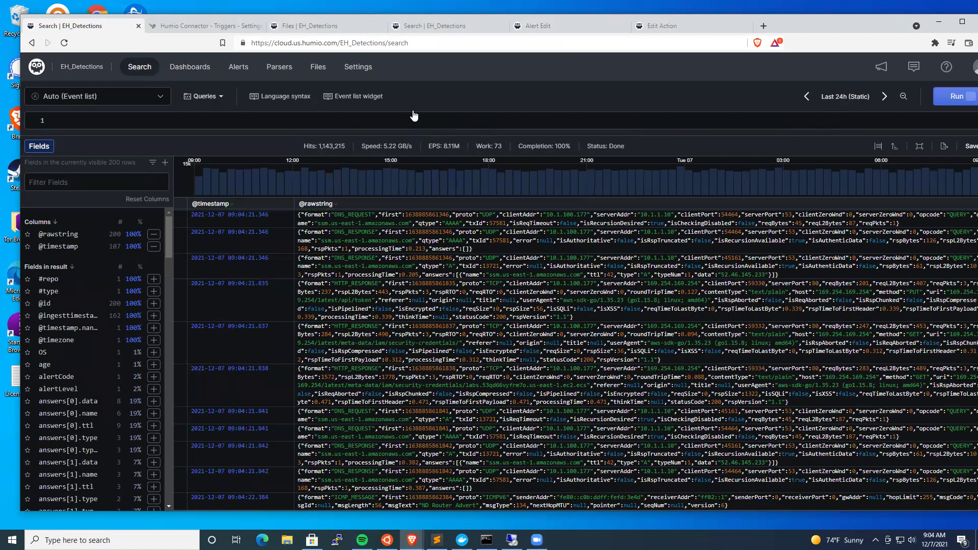
{"action": "left_click", "coordinate": [848, 105]}
{"action": "left_click", "coordinate": [739, 194]}
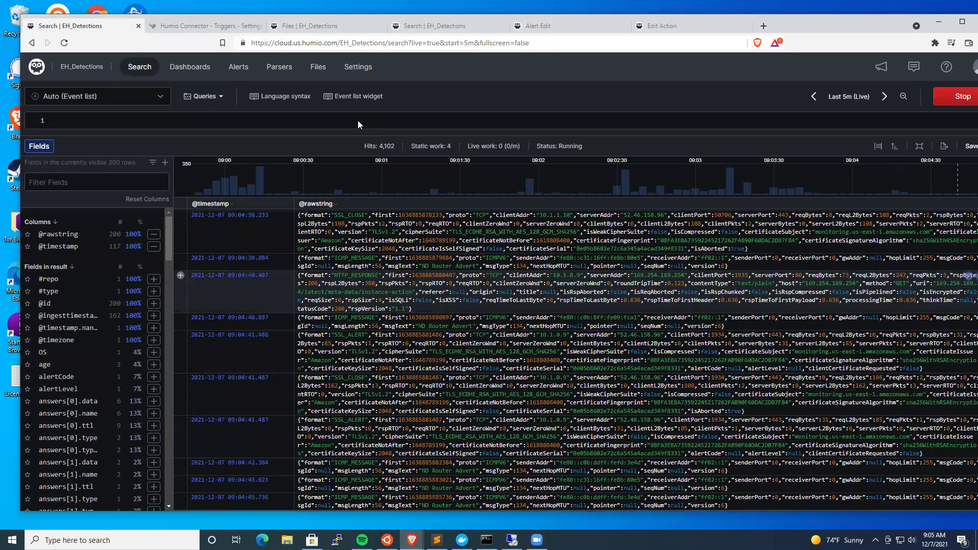
Search the live events for ExFlow.
{"action": "left_click", "coordinate": [411, 119]}
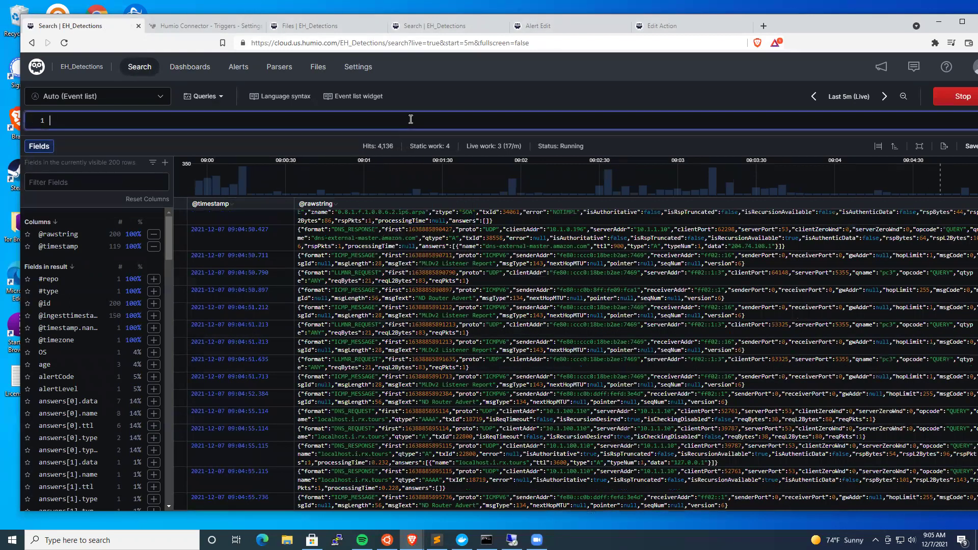
{"action": "type", "text": "ExFlow"}
{"action": "key", "text": "Return"}
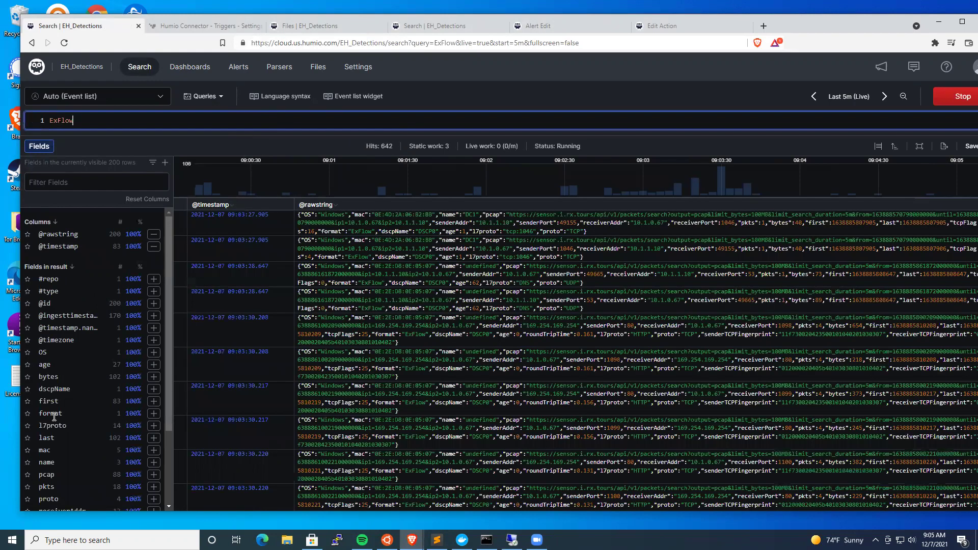
{"action": "scroll", "coordinate": [72, 423], "scroll_direction": "down", "scroll_amount": 3}
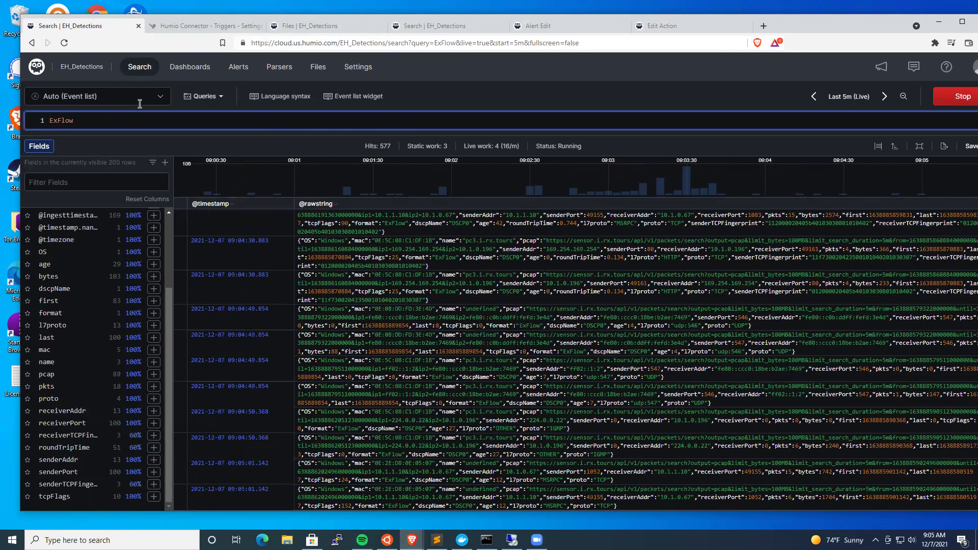
Negate the query to !ExFlow so ExFlow events are excluded.
{"action": "type", "text": "|"}
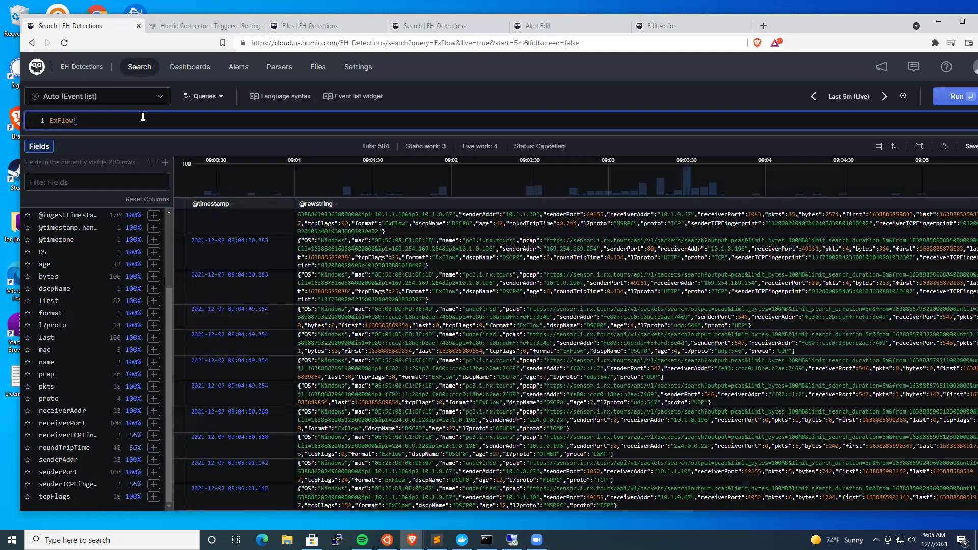
{"action": "key", "text": "BackSpace"}
{"action": "key", "text": "Left"}
{"action": "key", "text": "Left"}
{"action": "key", "text": "Left"}
{"action": "key", "text": "Left"}
{"action": "key", "text": "Left"}
{"action": "key", "text": "Left"}
{"action": "type", "text": "|"}
{"action": "key", "text": "Return"}
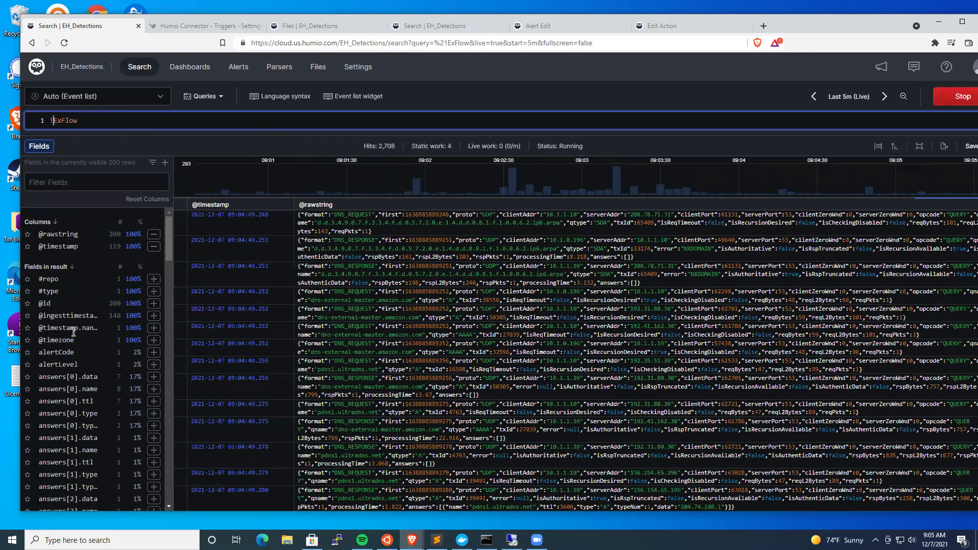
Show the format field's value counts, led by DNS_RESPONSE, DNS_REQUEST and ICMP_MESSAGE.
{"action": "scroll", "coordinate": [65, 374], "scroll_direction": "down", "scroll_amount": 7}
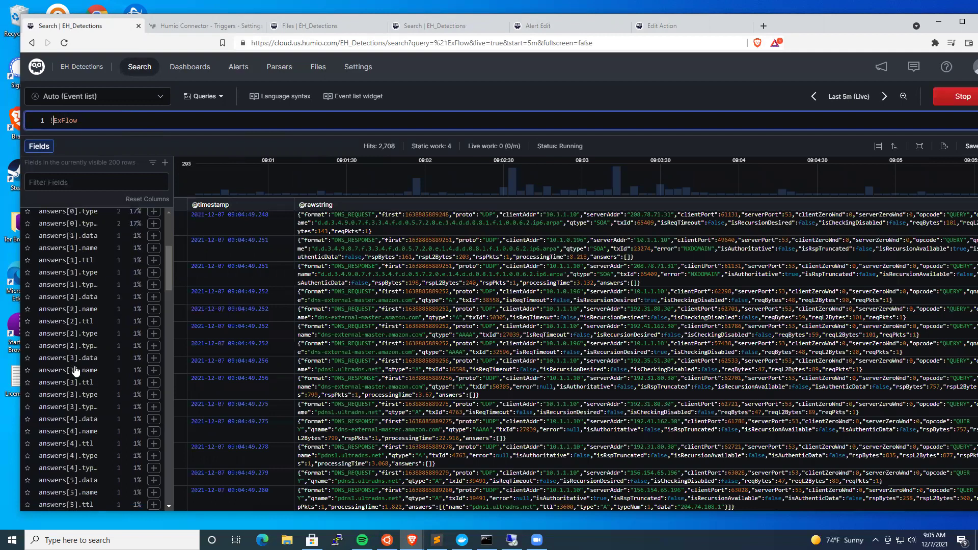
{"action": "scroll", "coordinate": [74, 352], "scroll_direction": "down", "scroll_amount": 10}
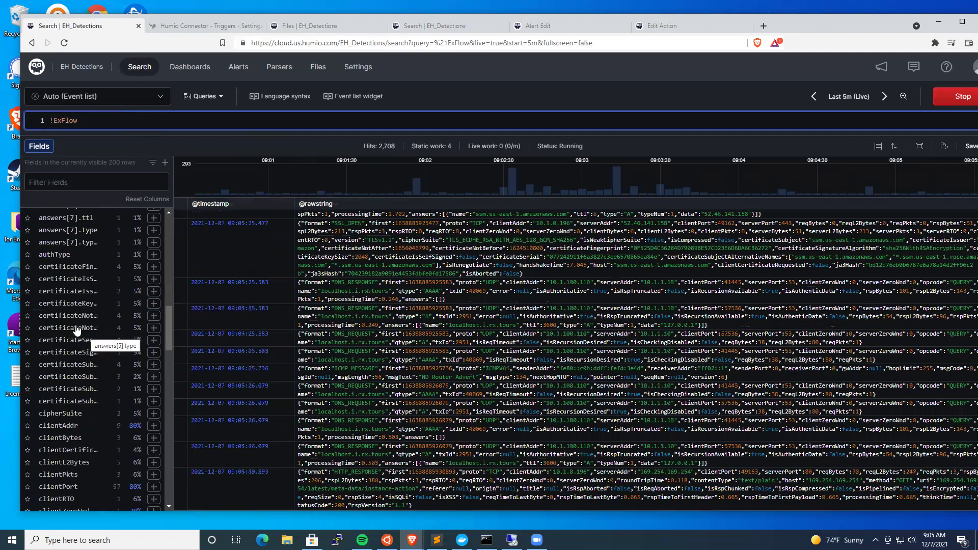
{"action": "scroll", "coordinate": [117, 346], "scroll_direction": "down", "scroll_amount": 5}
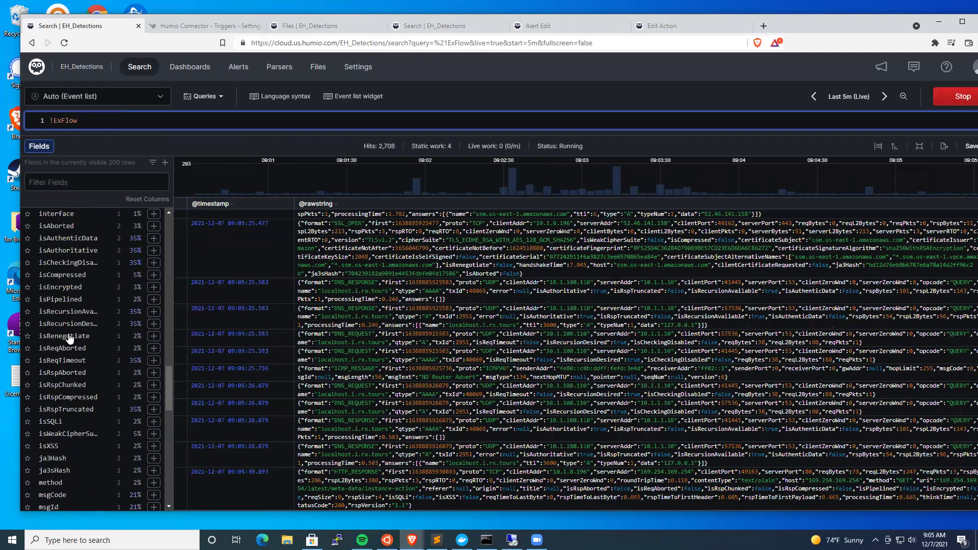
{"action": "scroll", "coordinate": [72, 338], "scroll_direction": "down", "scroll_amount": 4}
{"action": "scroll", "coordinate": [59, 260], "scroll_direction": "up", "scroll_amount": 9}
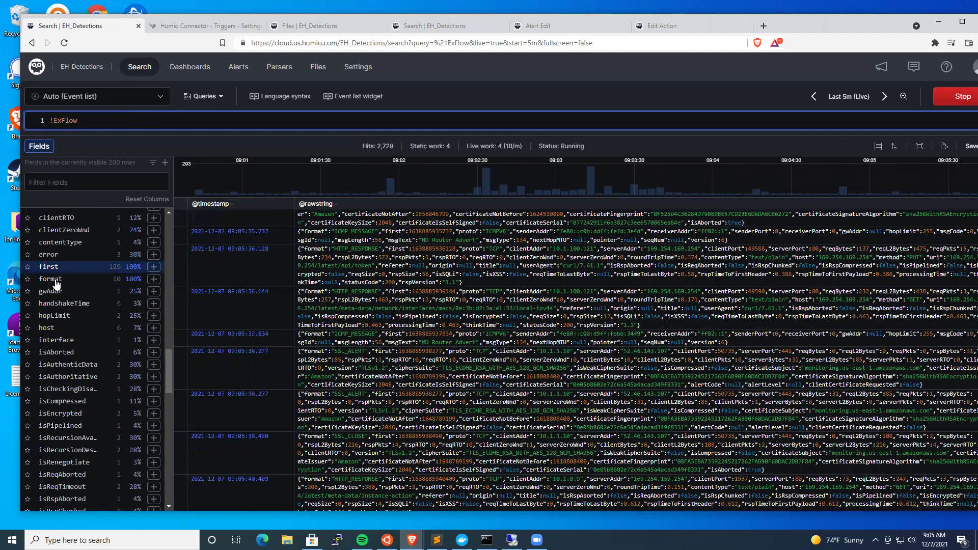
{"action": "left_click", "coordinate": [53, 279]}
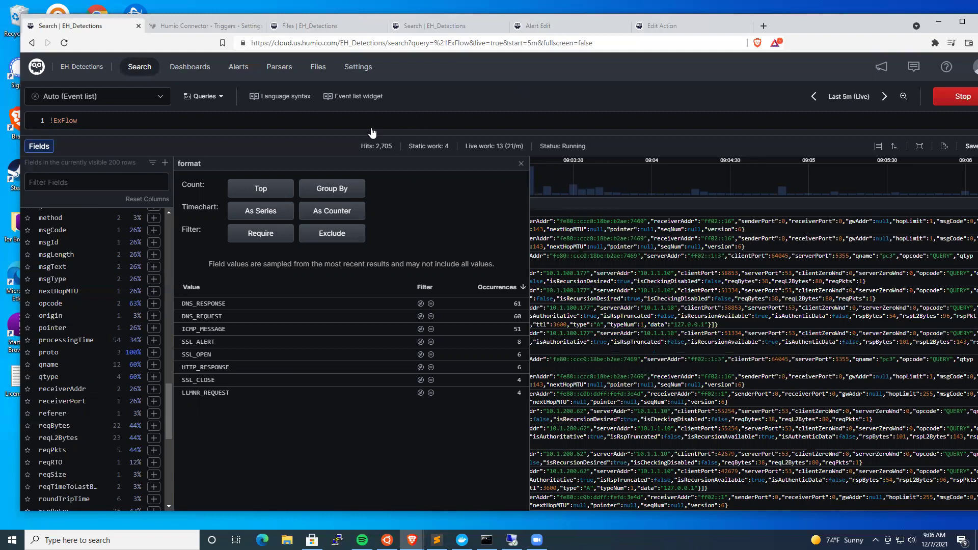
Close the format value breakdown to return to the !ExFlow event list.
{"action": "key", "text": "Escape"}
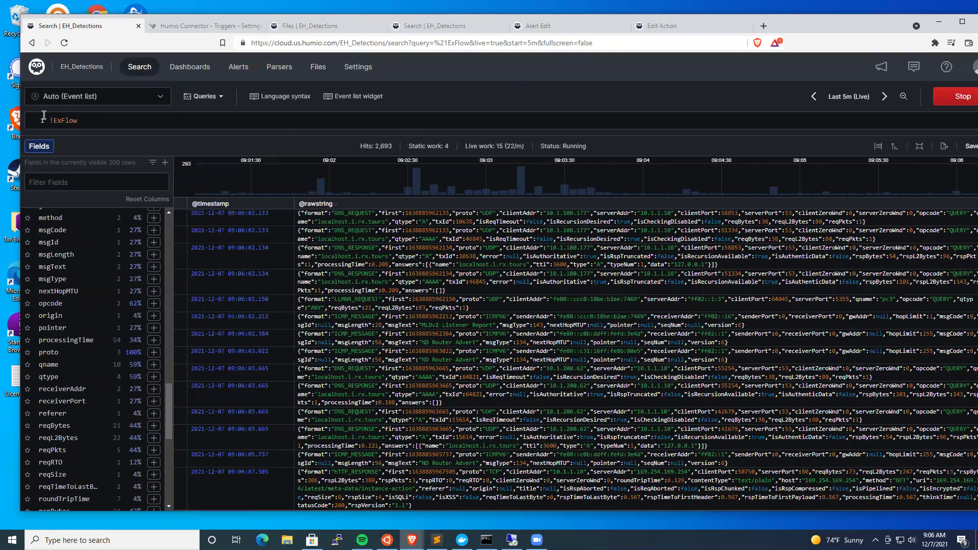
Replace the query with CIFS_ to find the two CIFS_RESPONSE events.
{"action": "left_click", "coordinate": [354, 123]}
{"action": "key", "text": "ctrl+a"}
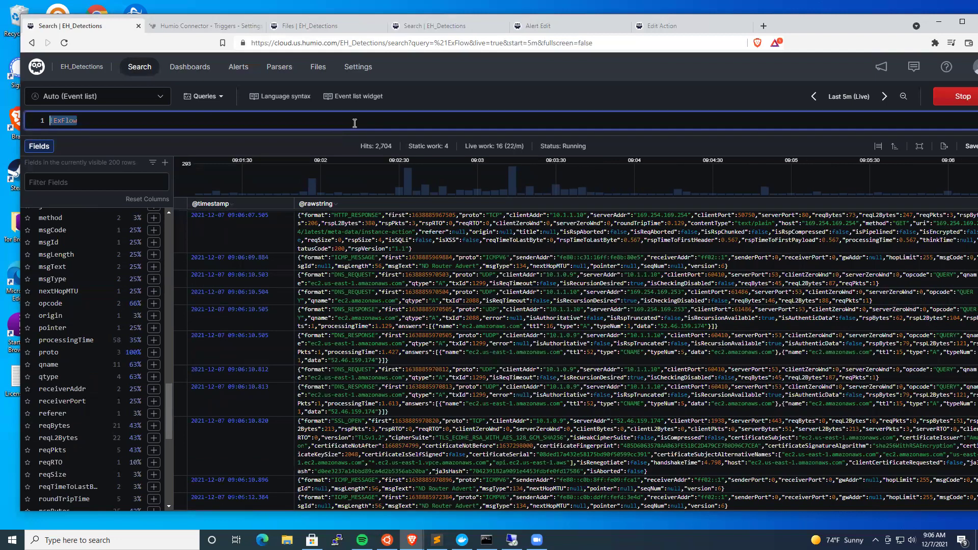
{"action": "type", "text": "CIFS_"}
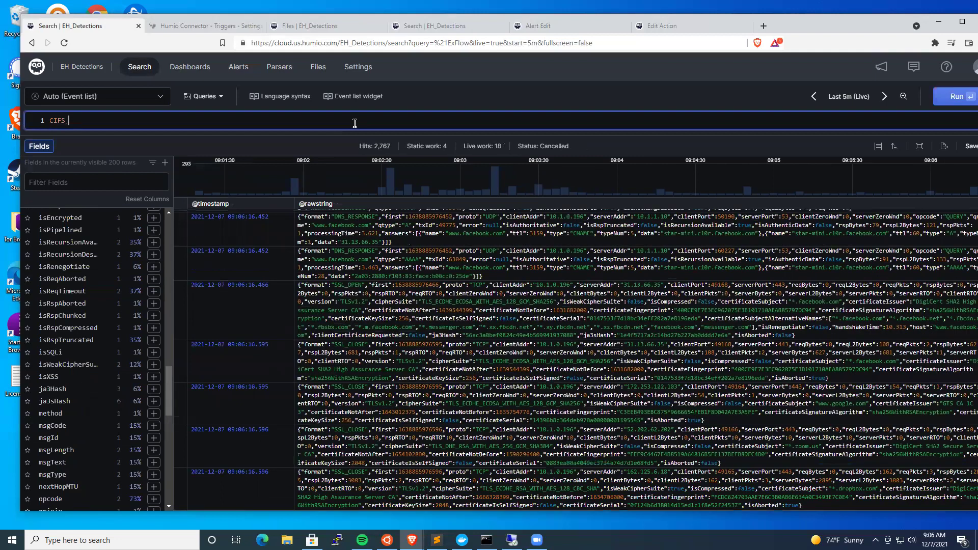
{"action": "key", "text": "Return"}
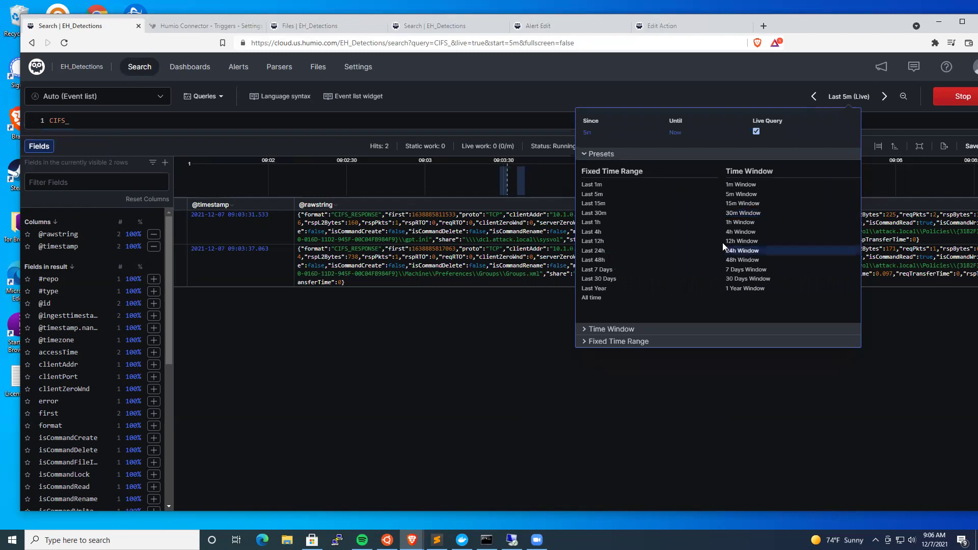
Switch to the last 24 hours and refine the query to CIFS_ "IPC$".
{"action": "key", "text": "Return"}
{"action": "left_click", "coordinate": [187, 122]}
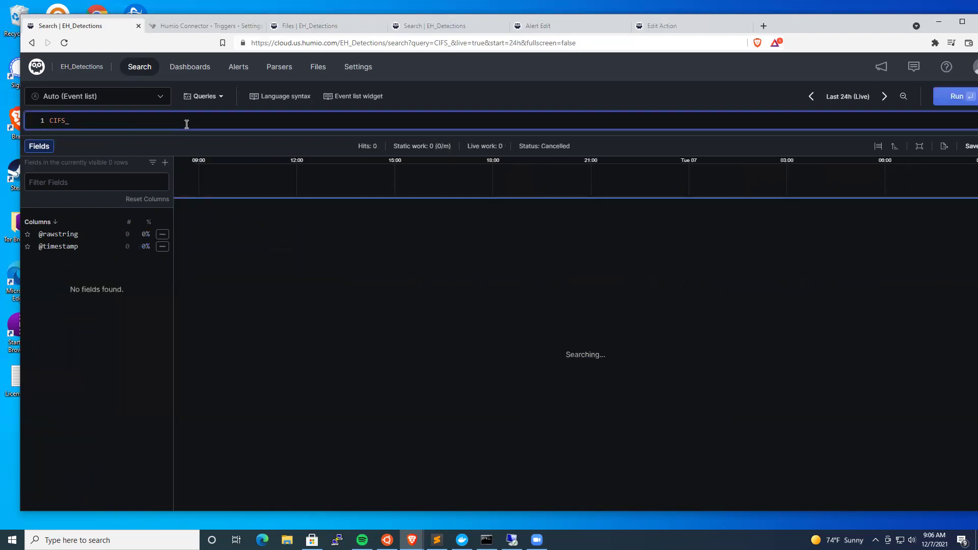
{"action": "type", "text": "IPC#$"}
{"action": "key", "text": "Left"}
{"action": "key", "text": "BackSpace"}
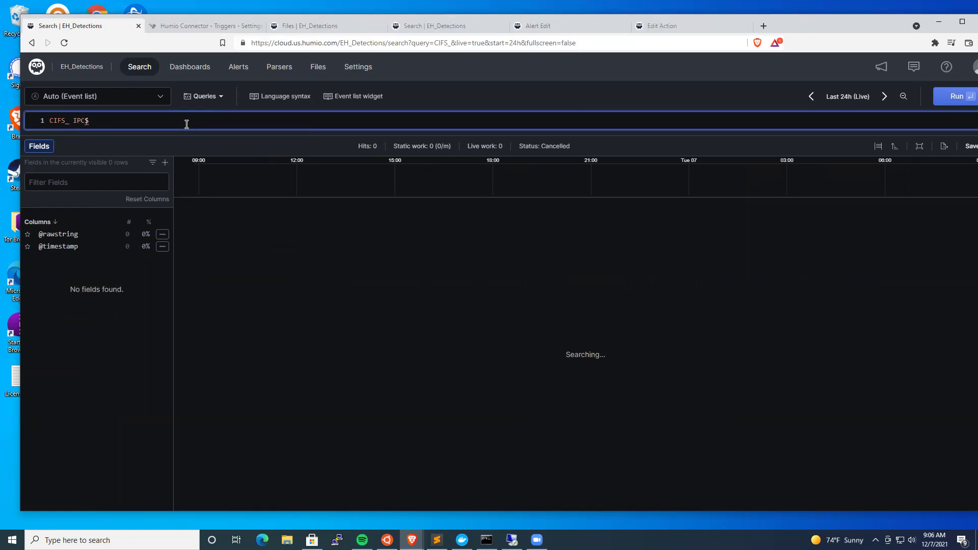
{"action": "key", "text": "Left"}
{"action": "key", "text": "Left"}
{"action": "key", "text": "Left"}
{"action": "key", "text": "Left"}
{"action": "key", "text": "Left"}
{"action": "type", "text": "\""}
{"action": "key", "text": "End"}
{"action": "key", "text": "BackSpace"}
{"action": "key", "text": "Return"}
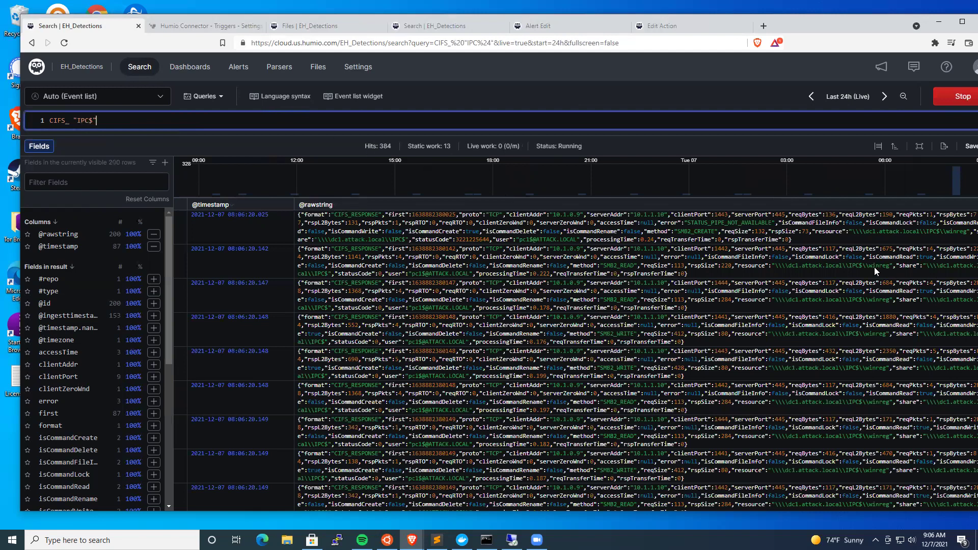
Show the resource field breakdown: IPC$\winreg 167, samr 20, lsarpc 8.
{"action": "scroll", "coordinate": [736, 331], "scroll_direction": "down", "scroll_amount": 5}
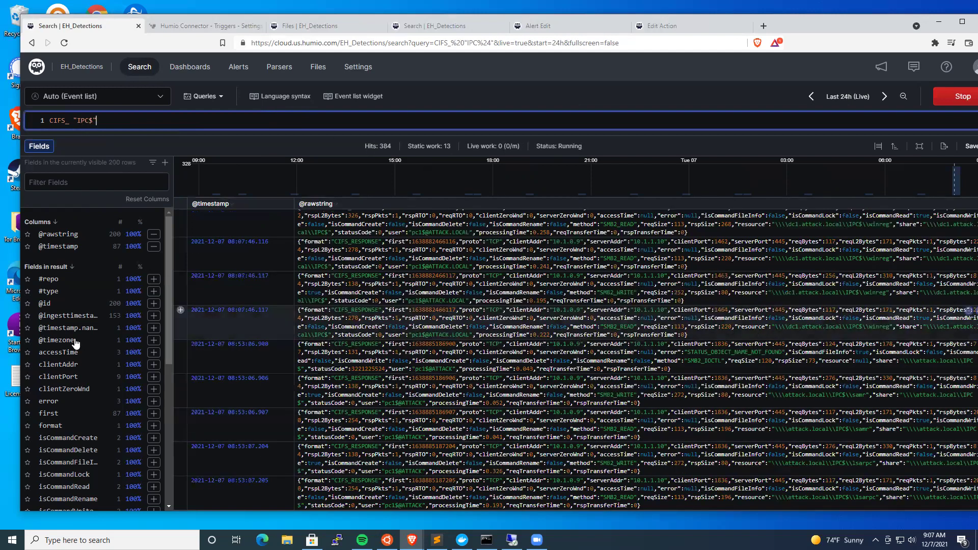
{"action": "scroll", "coordinate": [82, 396], "scroll_direction": "down", "scroll_amount": 2}
{"action": "scroll", "coordinate": [81, 396], "scroll_direction": "down", "scroll_amount": 3}
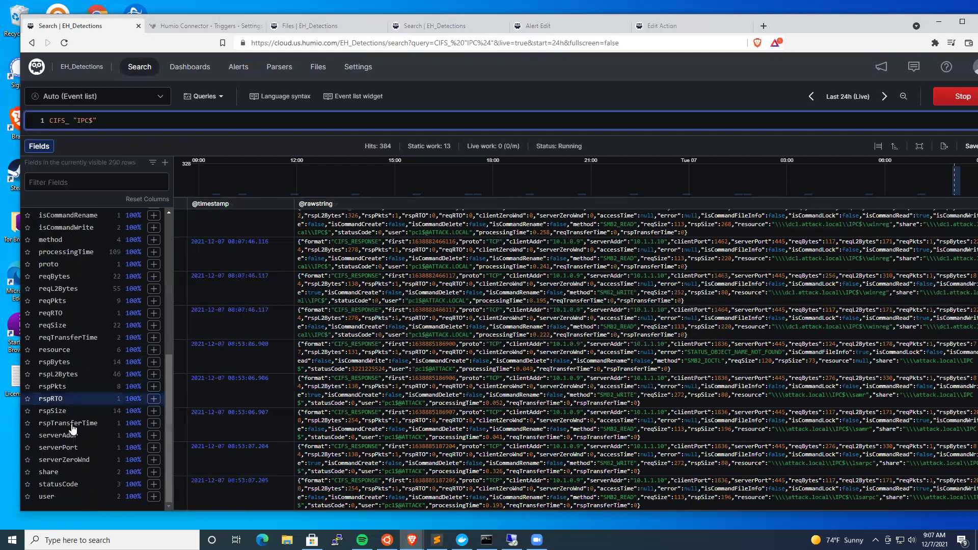
{"action": "left_click", "coordinate": [55, 349]}
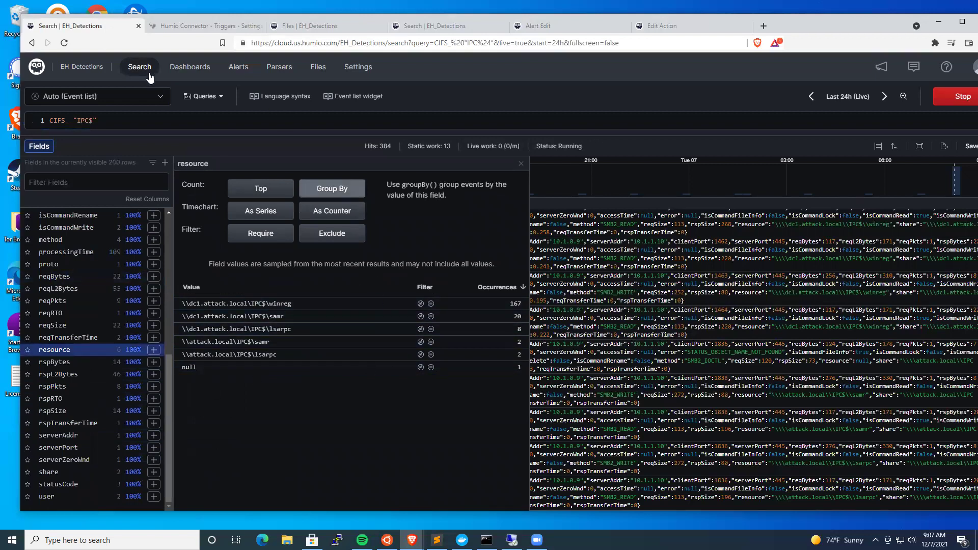
Clear the CIFS_ "IPC$" query line.
{"action": "left_click", "coordinate": [61, 116]}
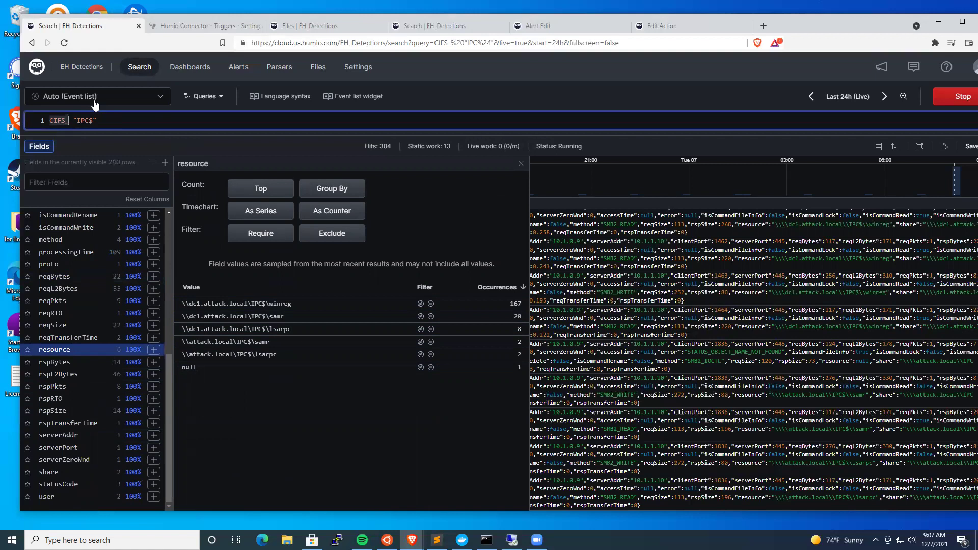
{"action": "key", "text": "End"}
{"action": "key", "text": "BackSpace"}
{"action": "key", "text": "BackSpace"}
{"action": "key", "text": "BackSpace"}
{"action": "key", "text": "BackSpace"}
{"action": "key", "text": "BackSpace"}
{"action": "key", "text": "BackSpace"}
{"action": "key", "text": "BackSpace"}
{"action": "key", "text": "BackSpace"}
{"action": "key", "text": "BackSpace"}
{"action": "key", "text": "BackSpace"}
{"action": "key", "text": "BackSpace"}
{"action": "key", "text": "BackSpace"}
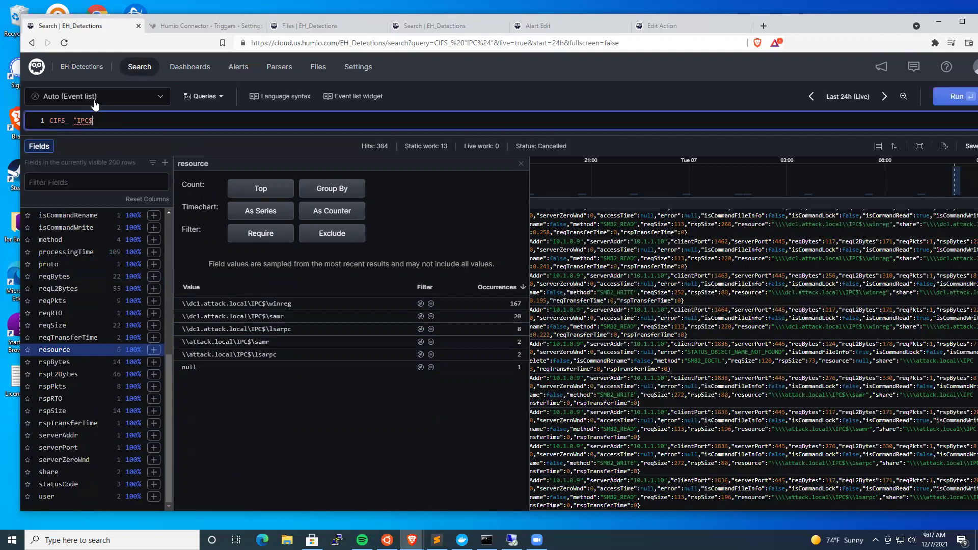
Search live for RPC_ records over the last 24 hours.
{"action": "type", "text": "RPC_"}
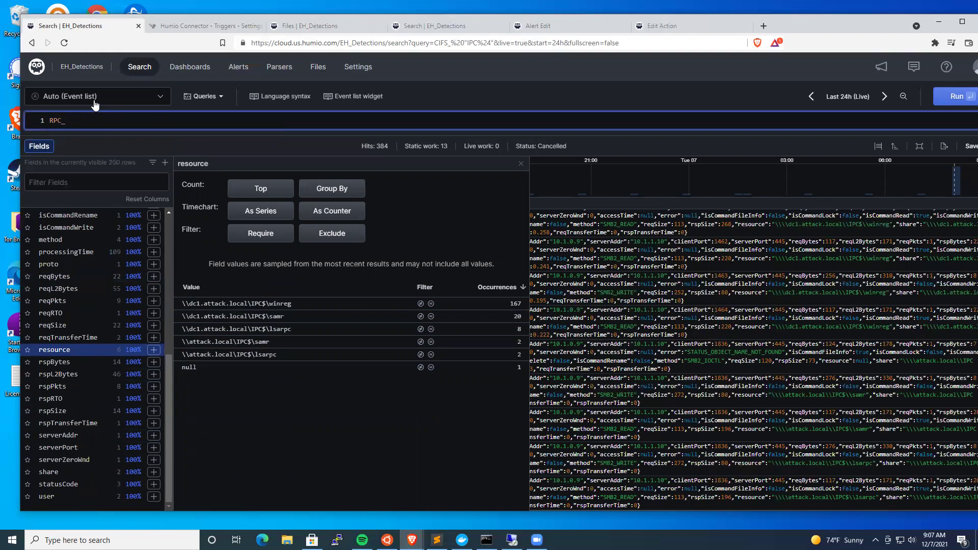
{"action": "key", "text": "Return"}
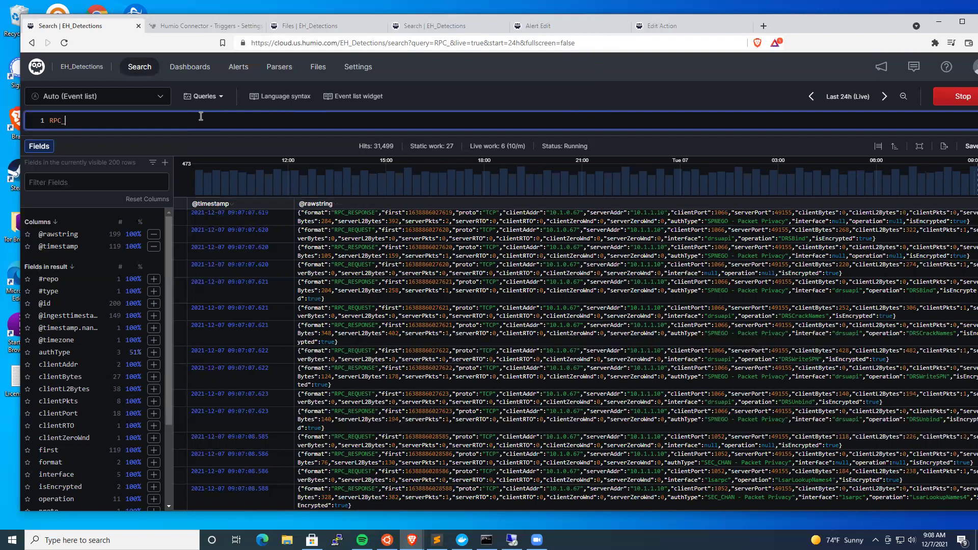
Replace the RPC_ query with a "Go Daddy" search and review the SSL certificate hits.
{"action": "key", "text": "BackSpace"}
{"action": "key", "text": "BackSpace"}
{"action": "key", "text": "BackSpace"}
{"action": "key", "text": "BackSpace"}
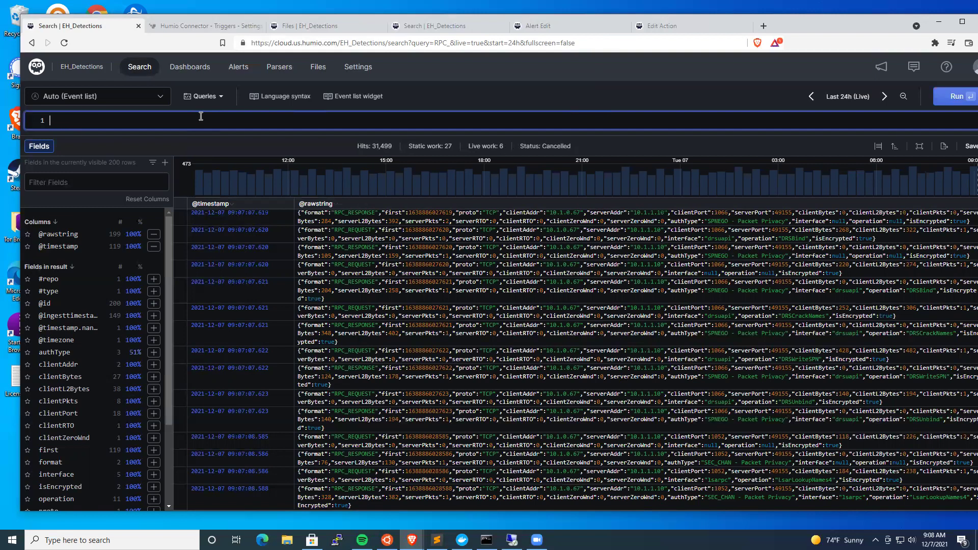
{"action": "type", "text": "\"C"}
{"action": "type", "text": "o Daddy"}
{"action": "key", "text": "Return"}
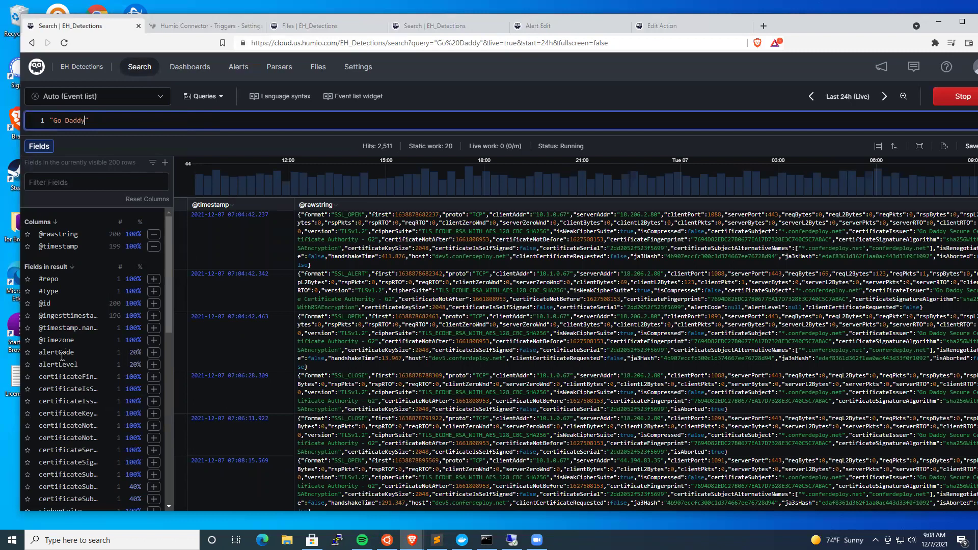
{"action": "scroll", "coordinate": [72, 396], "scroll_direction": "down", "scroll_amount": 5}
{"action": "scroll", "coordinate": [72, 396], "scroll_direction": "up", "scroll_amount": 8}
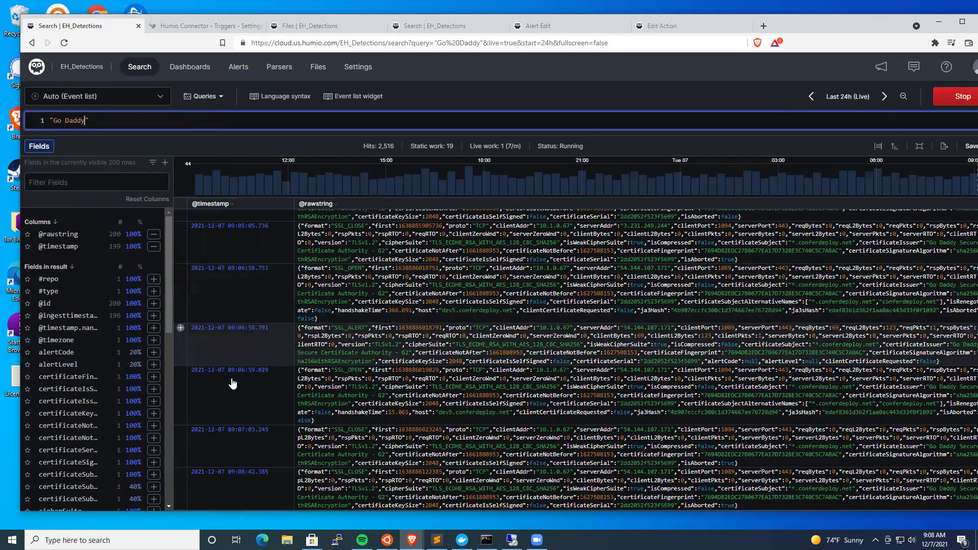
{"action": "scroll", "coordinate": [386, 438], "scroll_direction": "up", "scroll_amount": 5}
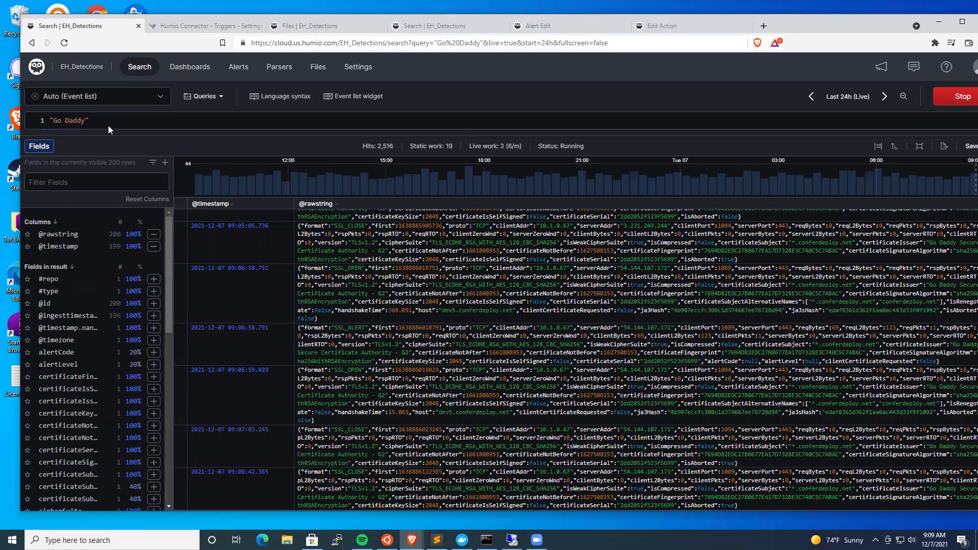
Clear the "Go Daddy" query to stop the search.
{"action": "left_click", "coordinate": [261, 116]}
{"action": "key", "text": "ctrl+a"}
{"action": "key", "text": "BackSpace"}
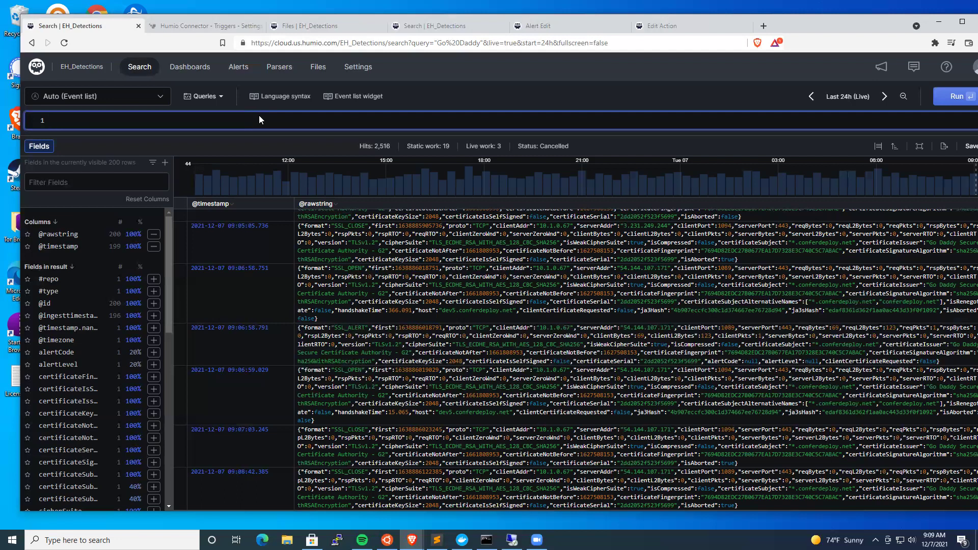
Search live for KERBEROS_ records over the last 24 hours.
{"action": "type", "text": "KERBEROS_"}
{"action": "key", "text": "Return"}
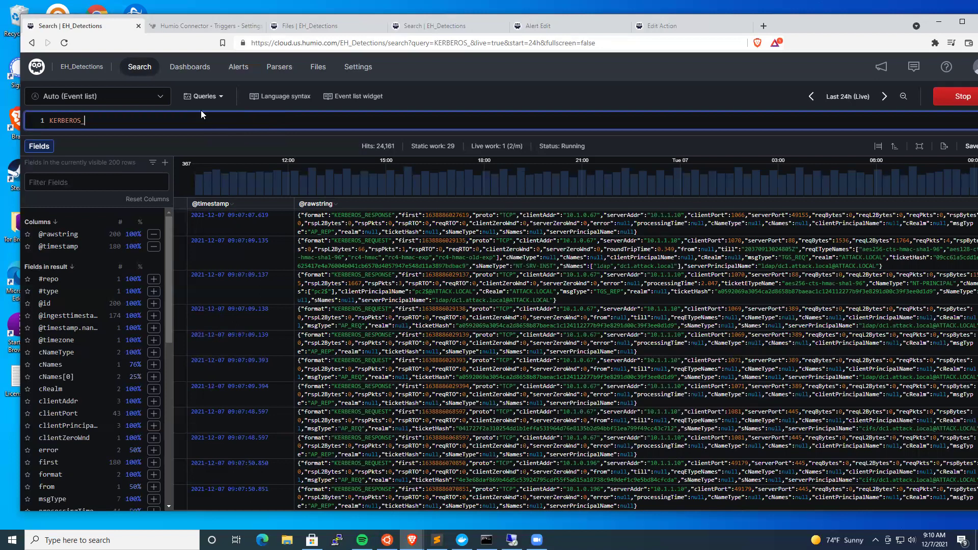
Review the Humio Connector trigger code's default and opt-in record types in ExtraHop.
{"action": "left_click", "coordinate": [189, 23]}
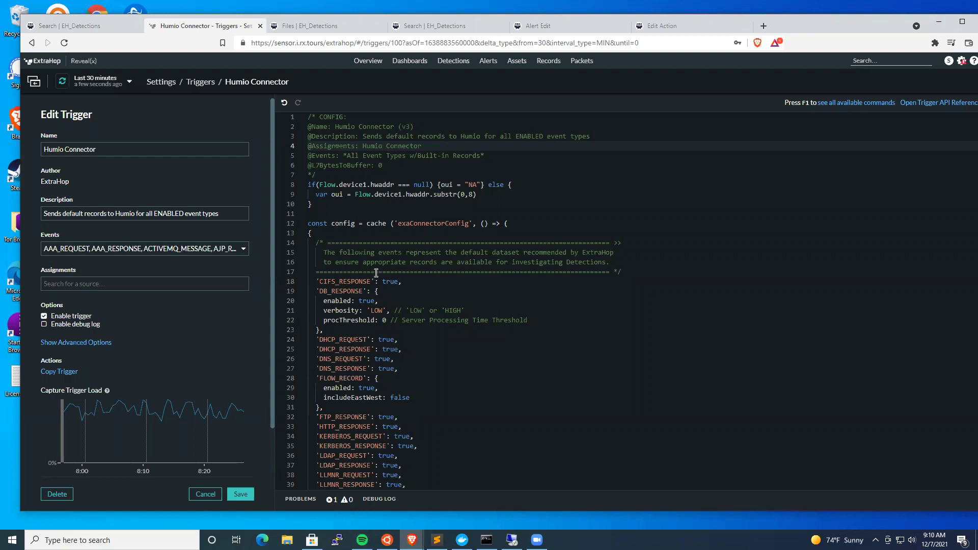
{"action": "scroll", "coordinate": [359, 237], "scroll_direction": "down", "scroll_amount": 3}
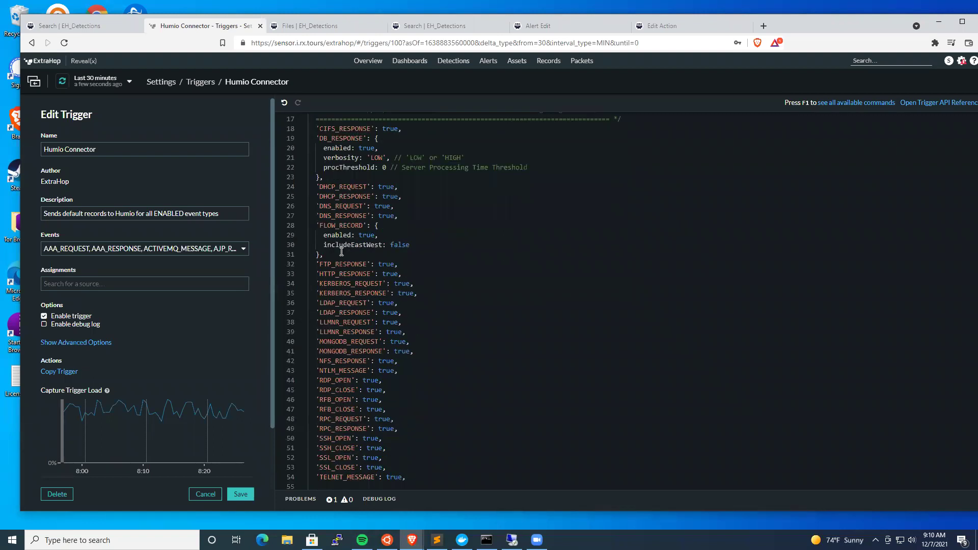
{"action": "scroll", "coordinate": [340, 252], "scroll_direction": "down", "scroll_amount": 1}
{"action": "scroll", "coordinate": [367, 245], "scroll_direction": "down", "scroll_amount": 1}
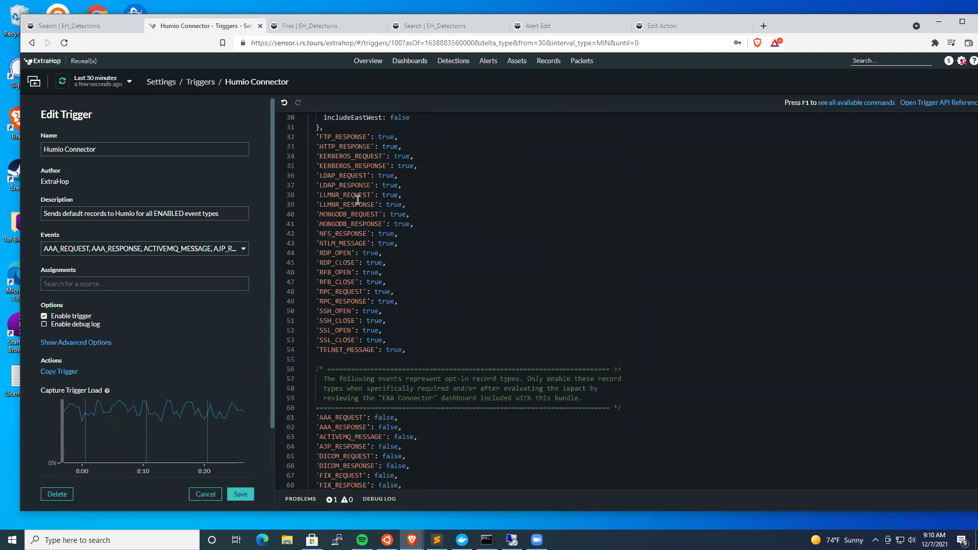
{"action": "scroll", "coordinate": [358, 199], "scroll_direction": "down", "scroll_amount": 3}
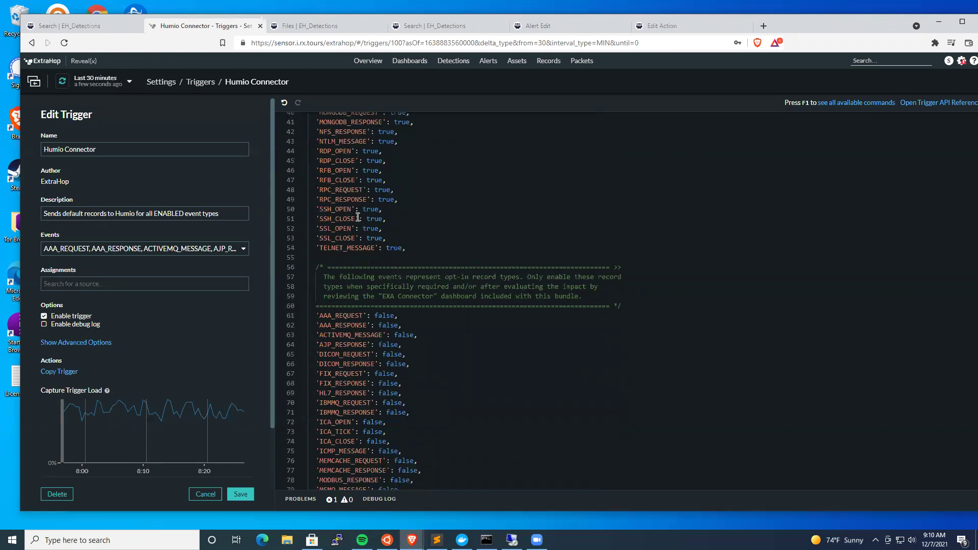
{"action": "scroll", "coordinate": [354, 252], "scroll_direction": "down", "scroll_amount": 5}
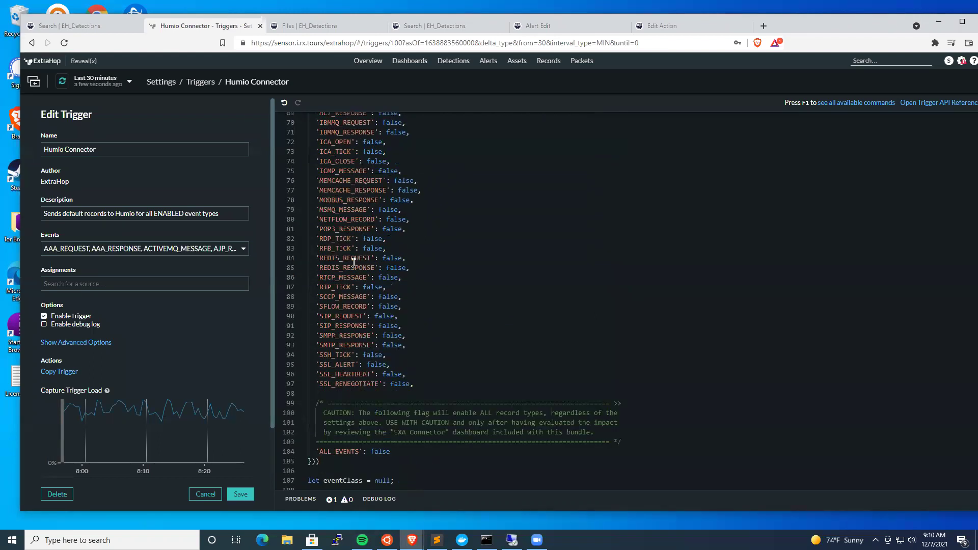
{"action": "scroll", "coordinate": [351, 262], "scroll_direction": "down", "scroll_amount": 4}
{"action": "scroll", "coordinate": [427, 245], "scroll_direction": "up", "scroll_amount": 5}
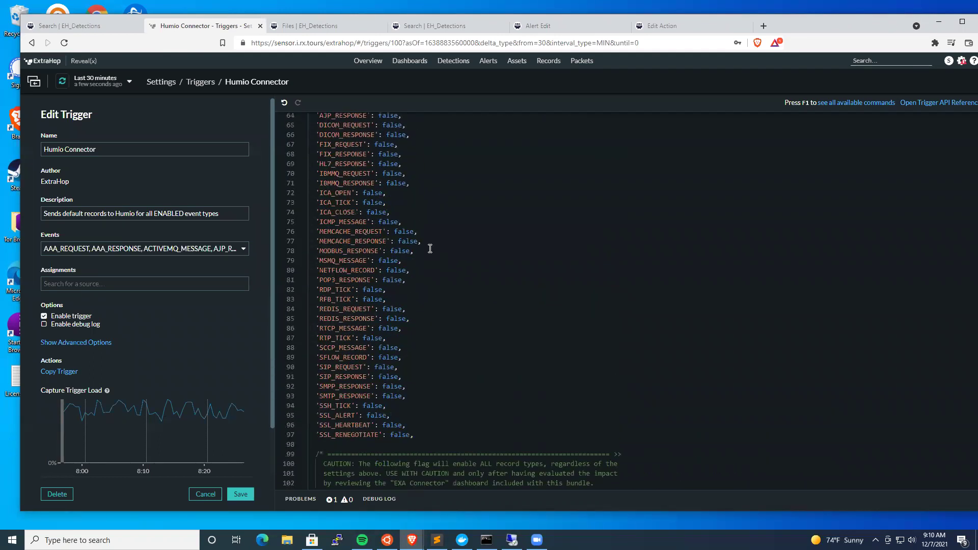
{"action": "scroll", "coordinate": [427, 245], "scroll_direction": "up", "scroll_amount": 3}
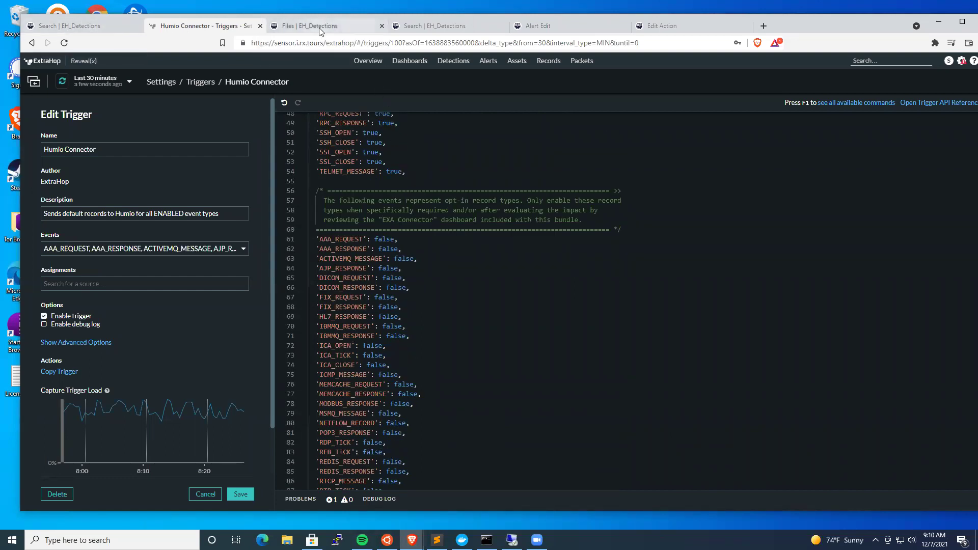
Revisit the first Humio search and the Humio Connector trigger, then view the uploaded Users.csv file.
{"action": "left_click", "coordinate": [94, 32]}
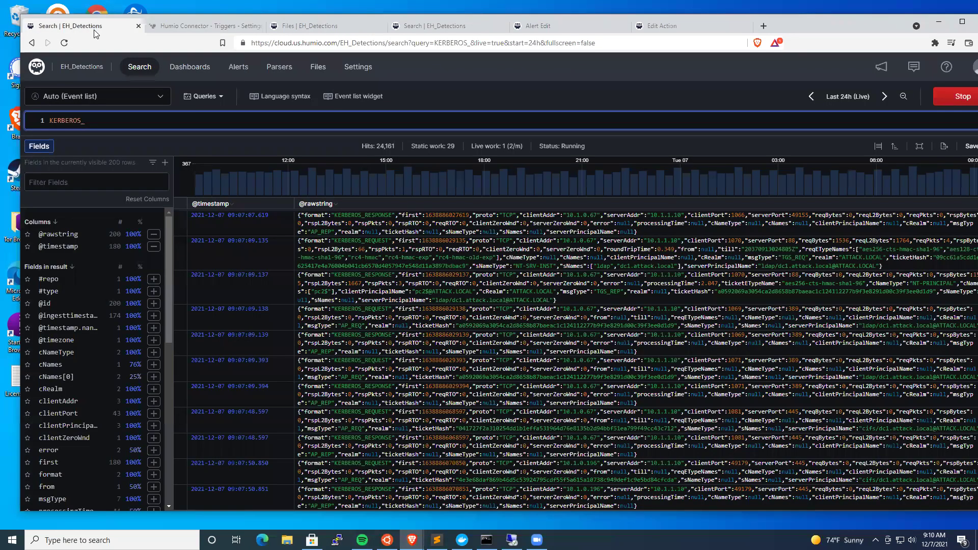
{"action": "left_click", "coordinate": [190, 27]}
{"action": "left_click", "coordinate": [329, 28]}
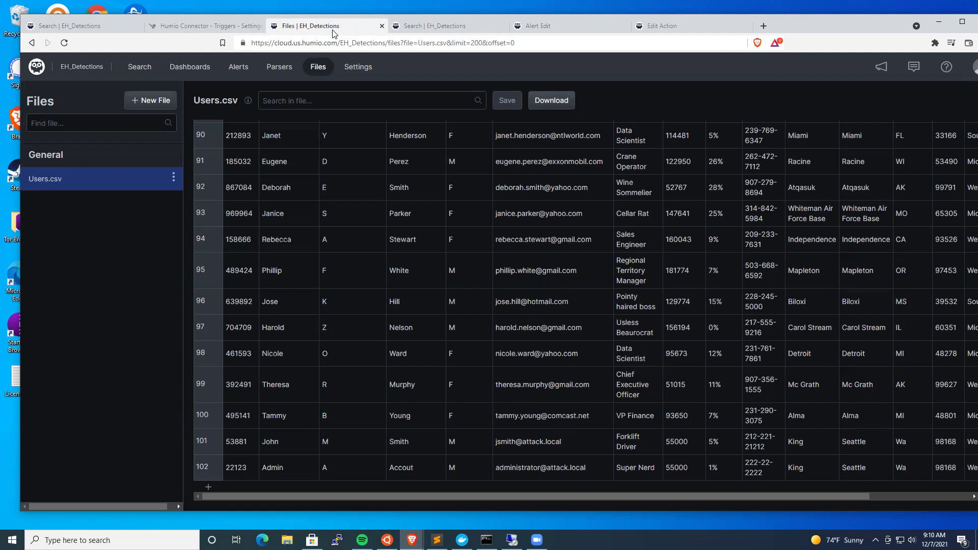
Inspect Users.csv employee fields: a surname, middle initial, job title and e-mail in rows 93–101.
{"action": "left_click", "coordinate": [443, 209]}
{"action": "left_click", "coordinate": [324, 328]}
{"action": "left_click", "coordinate": [637, 447]}
{"action": "left_click", "coordinate": [553, 443]}
{"action": "left_click", "coordinate": [450, 28]}
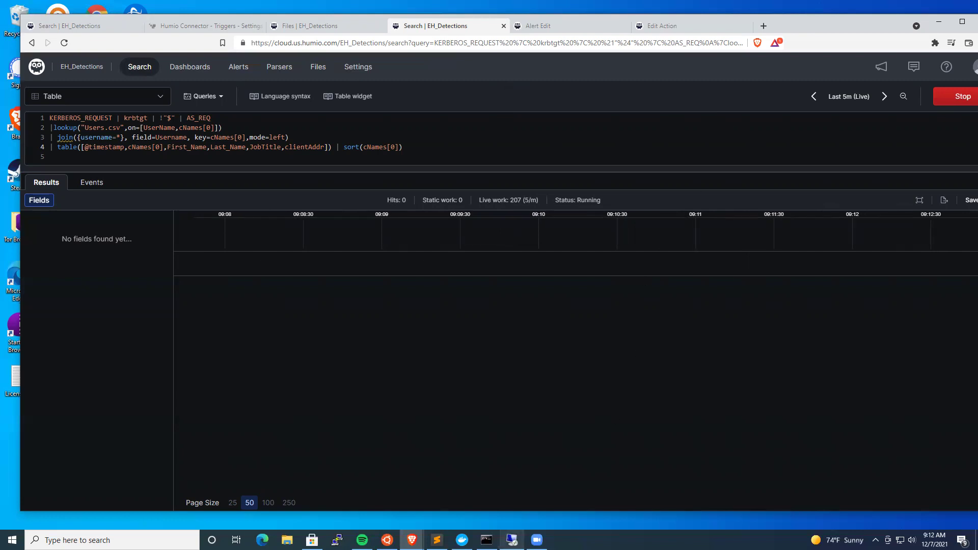
{"action": "mouse_move", "coordinate": [512, 540]}
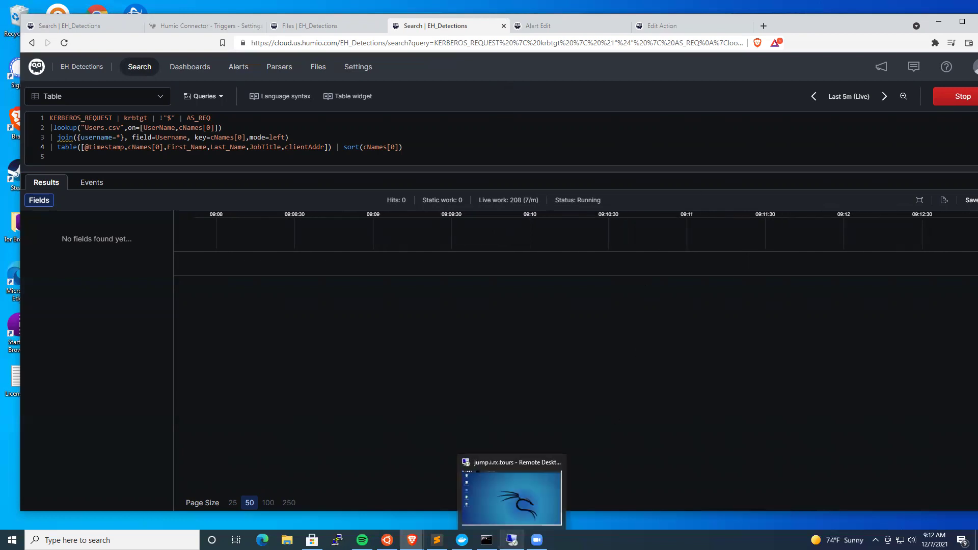
Bring the remote Kali desktop forward and show the jump host terminal window.
{"action": "left_click", "coordinate": [514, 494]}
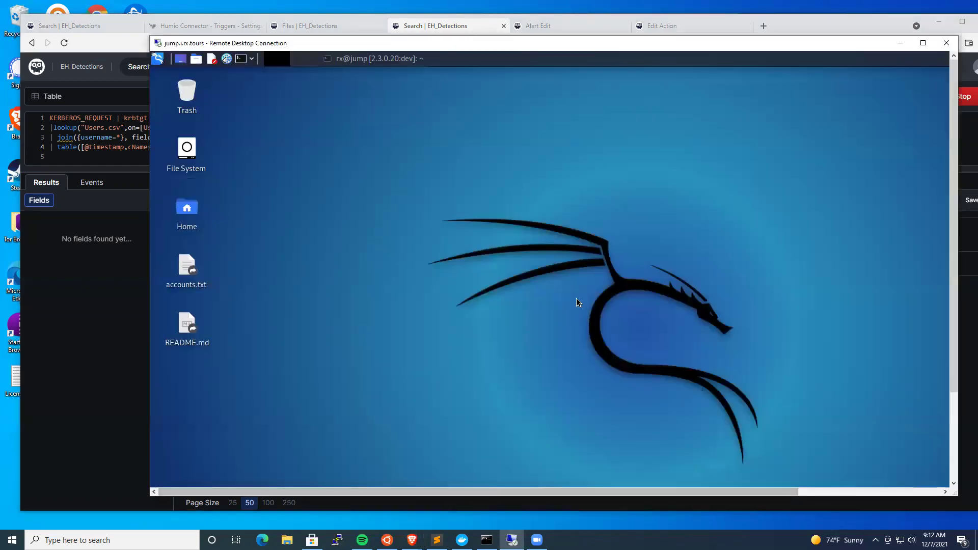
{"action": "left_click", "coordinate": [380, 59]}
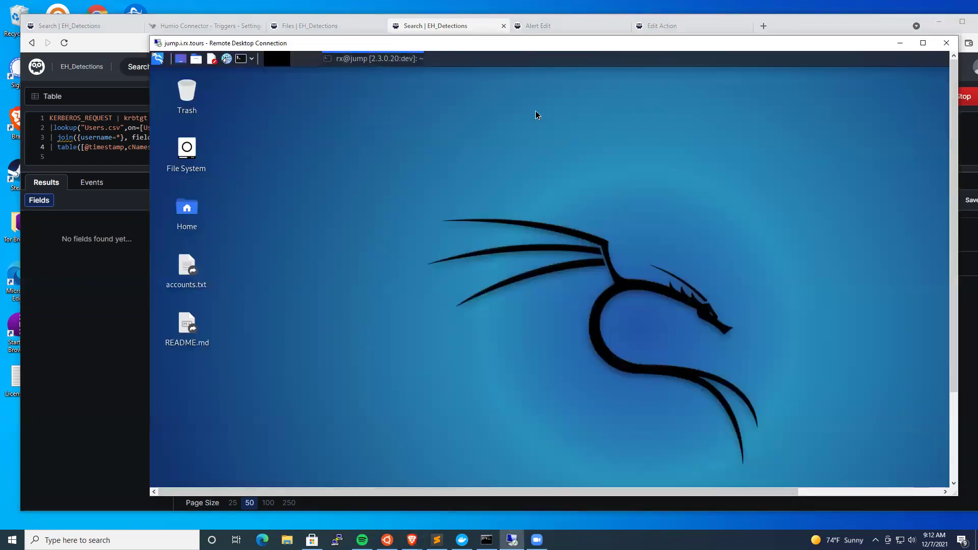
{"action": "left_click", "coordinate": [376, 60]}
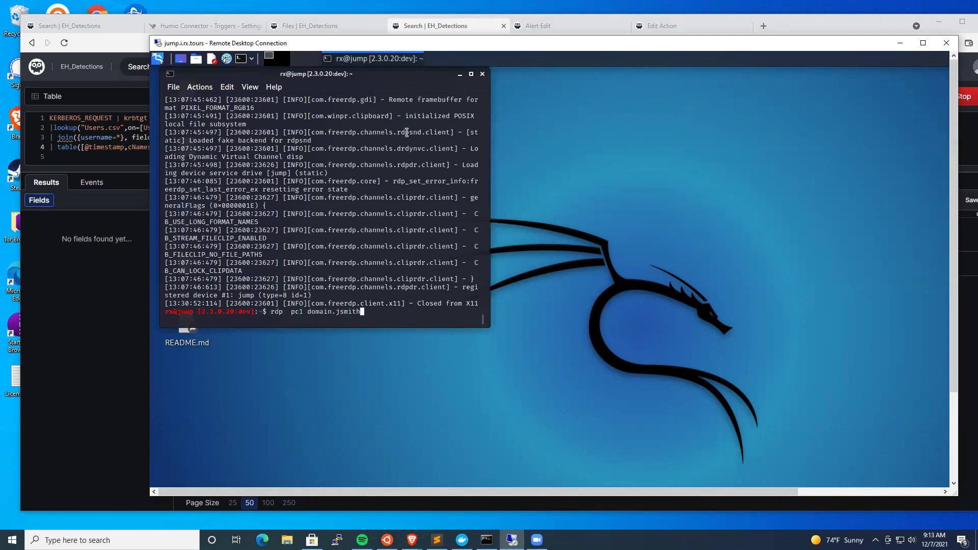
Bring the Humio browser with the User Account Alert email action in front of Remote Desktop.
{"action": "left_click", "coordinate": [76, 303]}
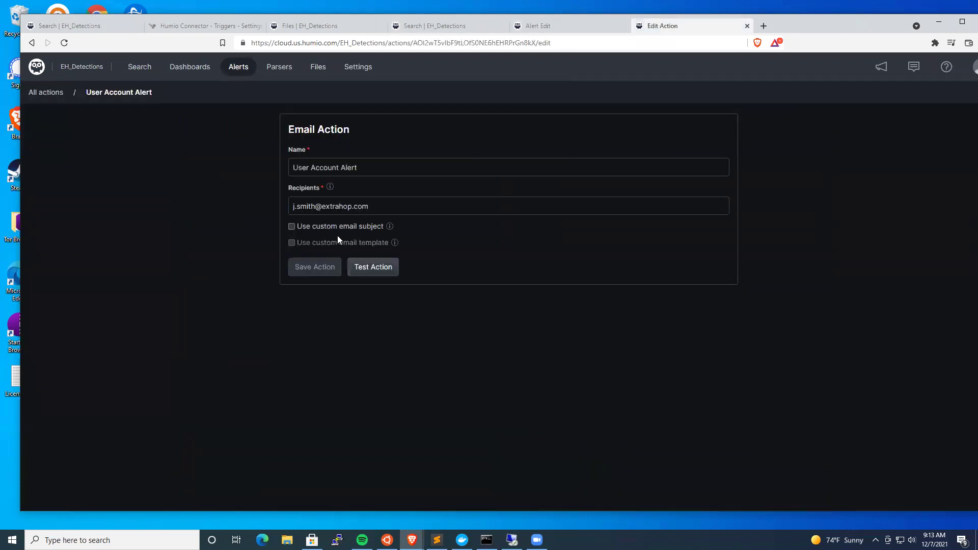
Show the FORMER_EMPLOYEE alert edit page, with the empty Gmail Suspect label window beside it.
{"action": "left_click", "coordinate": [571, 28]}
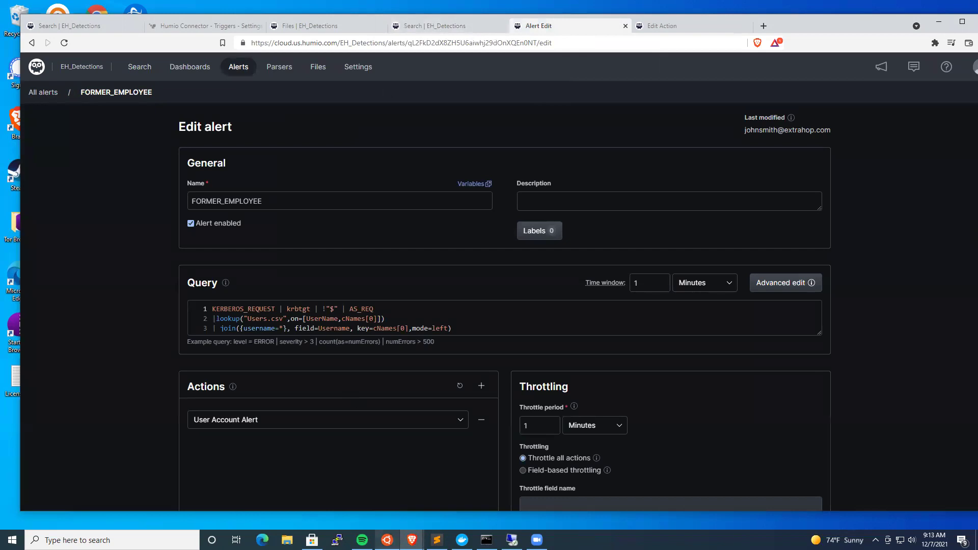
{"action": "mouse_move", "coordinate": [412, 540]}
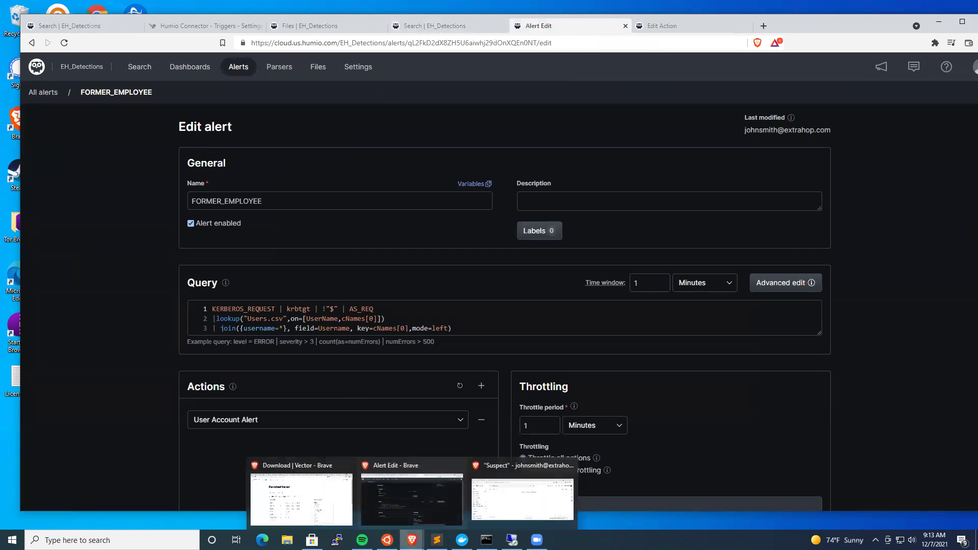
{"action": "left_click", "coordinate": [493, 506]}
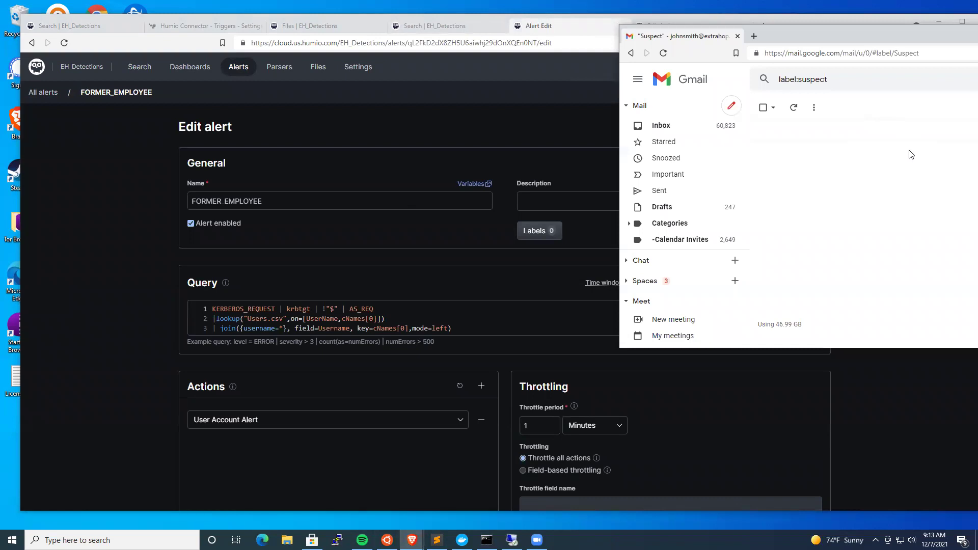
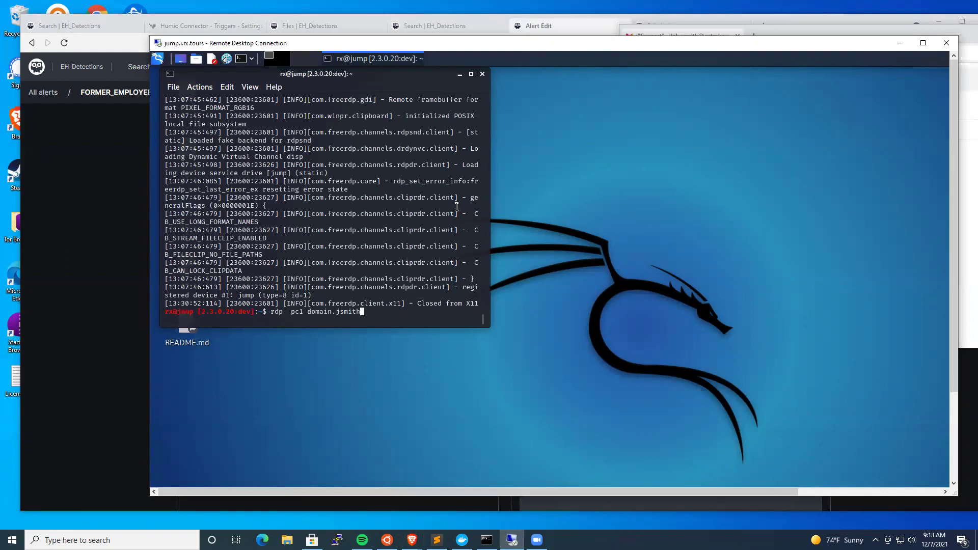
Check the live Kerberos search on the Search | EH_Detections tab, then return to the Kali session.
{"action": "left_click", "coordinate": [114, 205]}
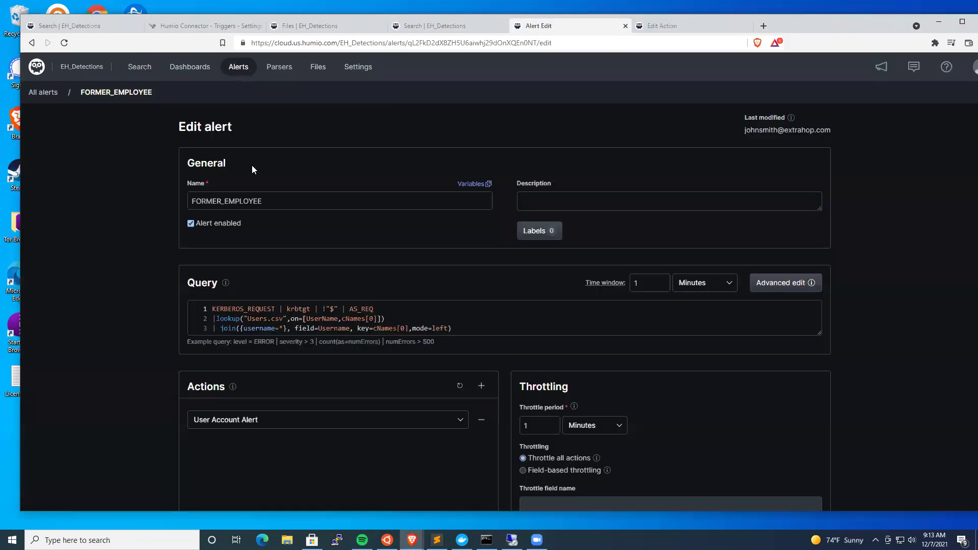
{"action": "left_click", "coordinate": [460, 28]}
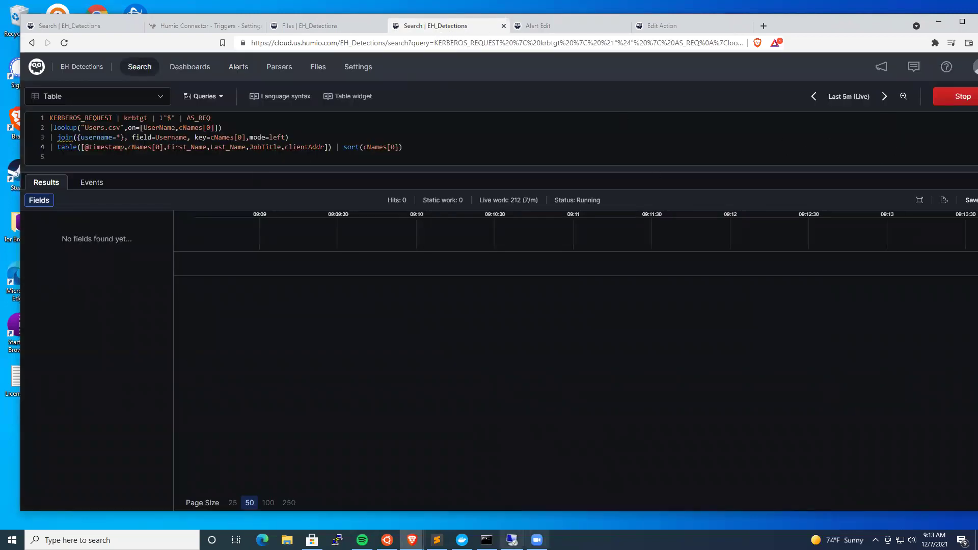
{"action": "left_click", "coordinate": [511, 540]}
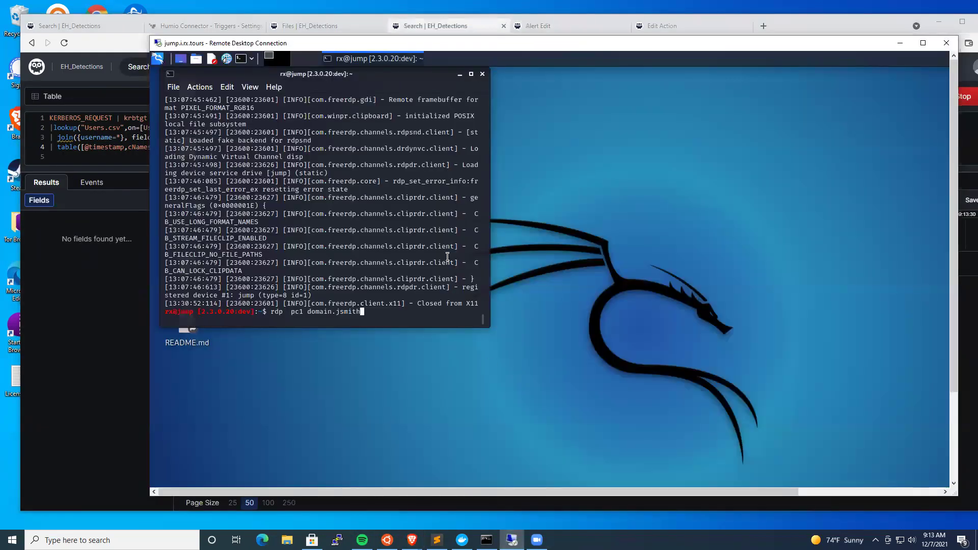
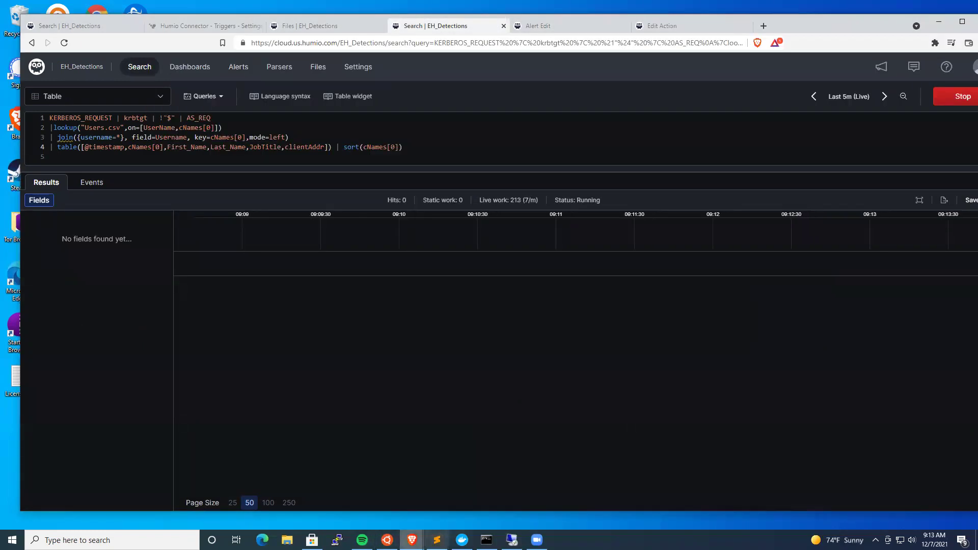
Bring the Gmail Suspect label window, which holds the Humio alert, in front of Humio.
{"action": "mouse_move", "coordinate": [413, 539]}
{"action": "left_click", "coordinate": [540, 462]}
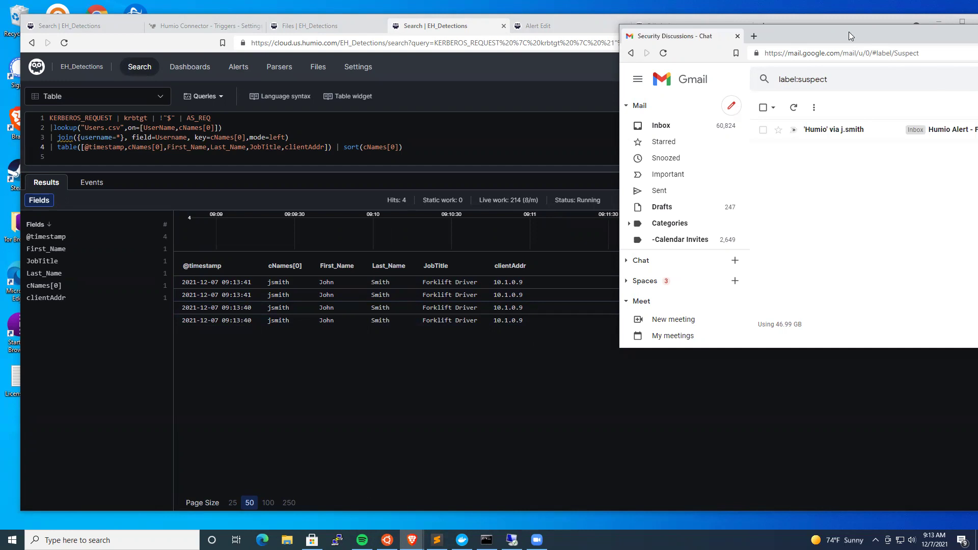
Reveal the full 'Humio Alert - FORMER_EMPLOYEE' subject, then return to the 4-hit krbtgt results table.
{"action": "left_click_drag", "start_coordinate": [849, 32], "coordinate": [736, 31]}
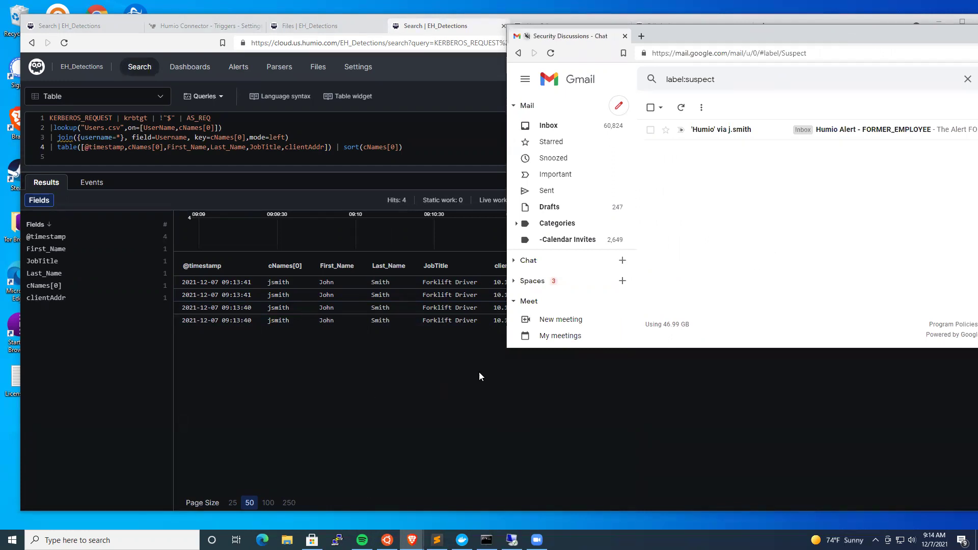
{"action": "left_click", "coordinate": [456, 380]}
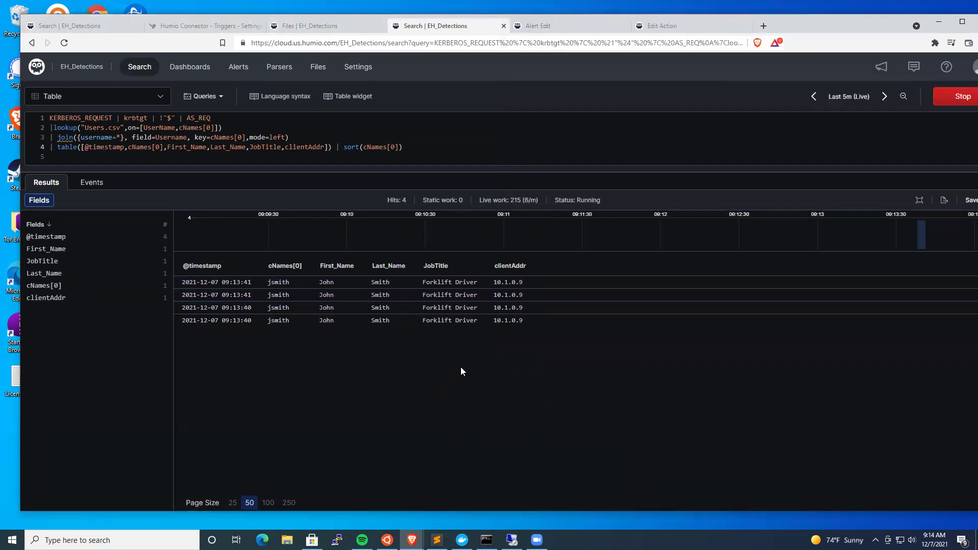